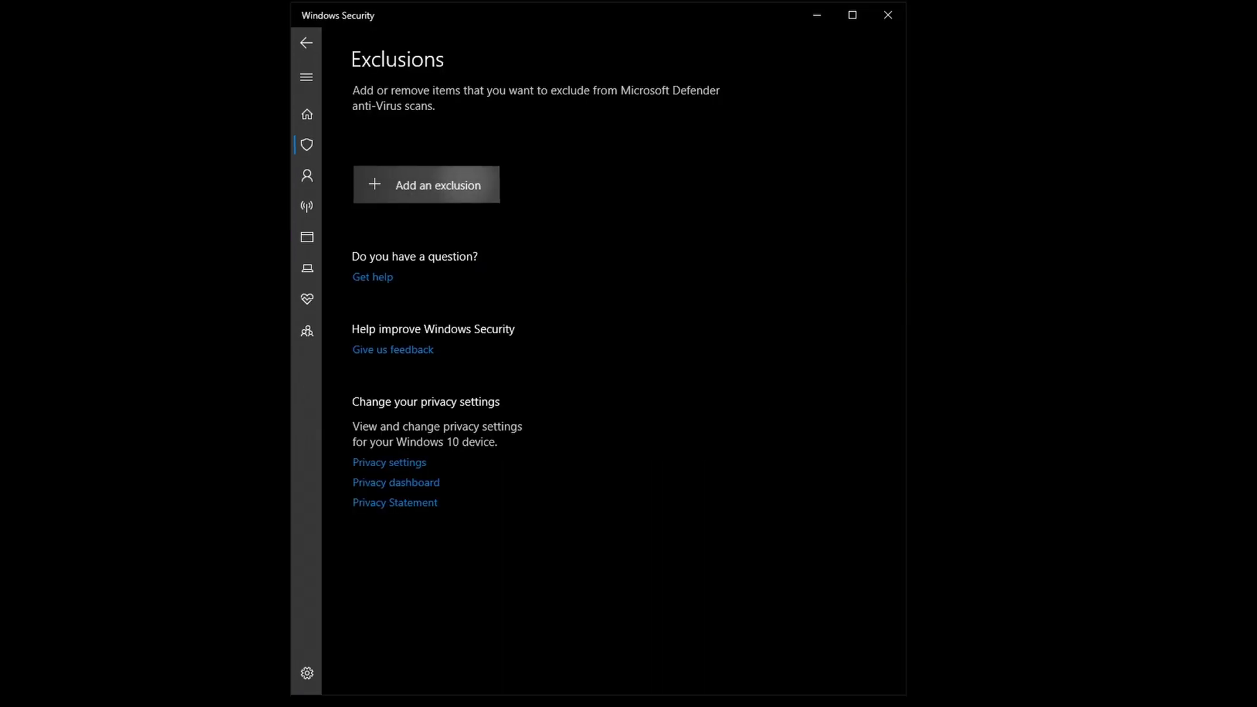
Add an exclusion to the Microsoft Defender antivirus scans
key("Return")
left_click(460, 109)
key("Return")
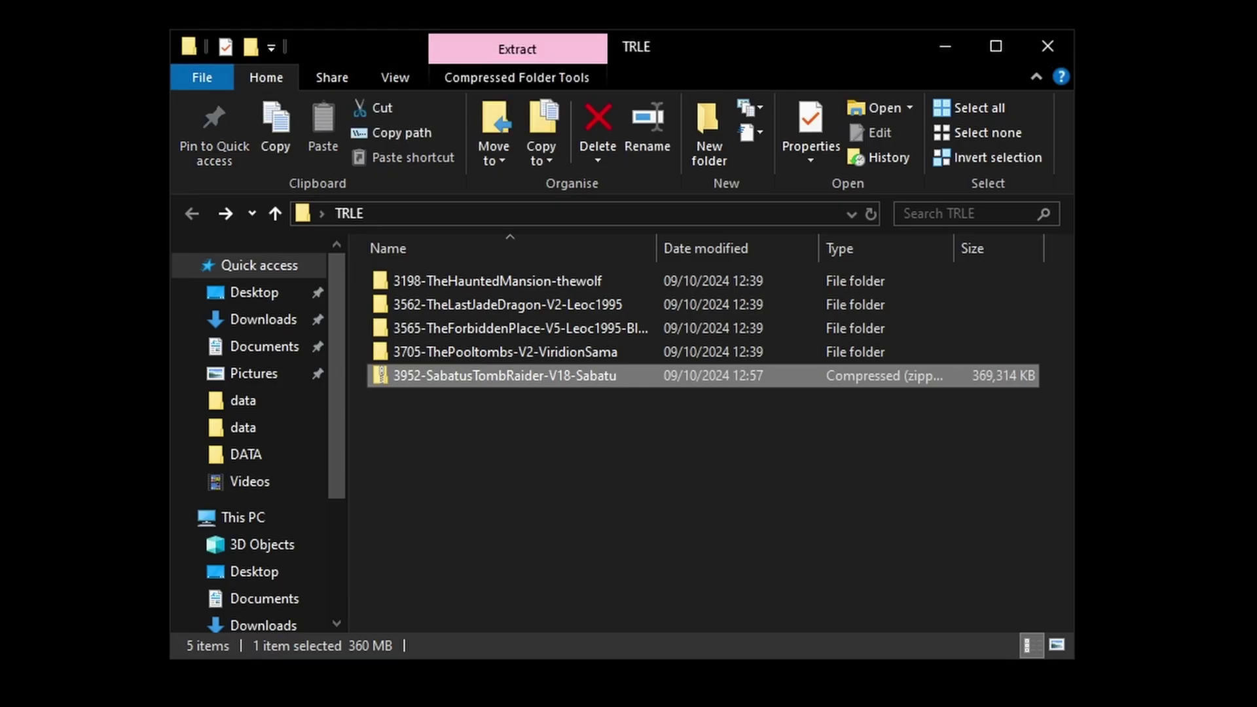
Extract the 3952-SabatusTombRaider-V18-Sabatu archive into a folder of the same name inside TRLE
right_click(491, 376)
left_click(563, 473)
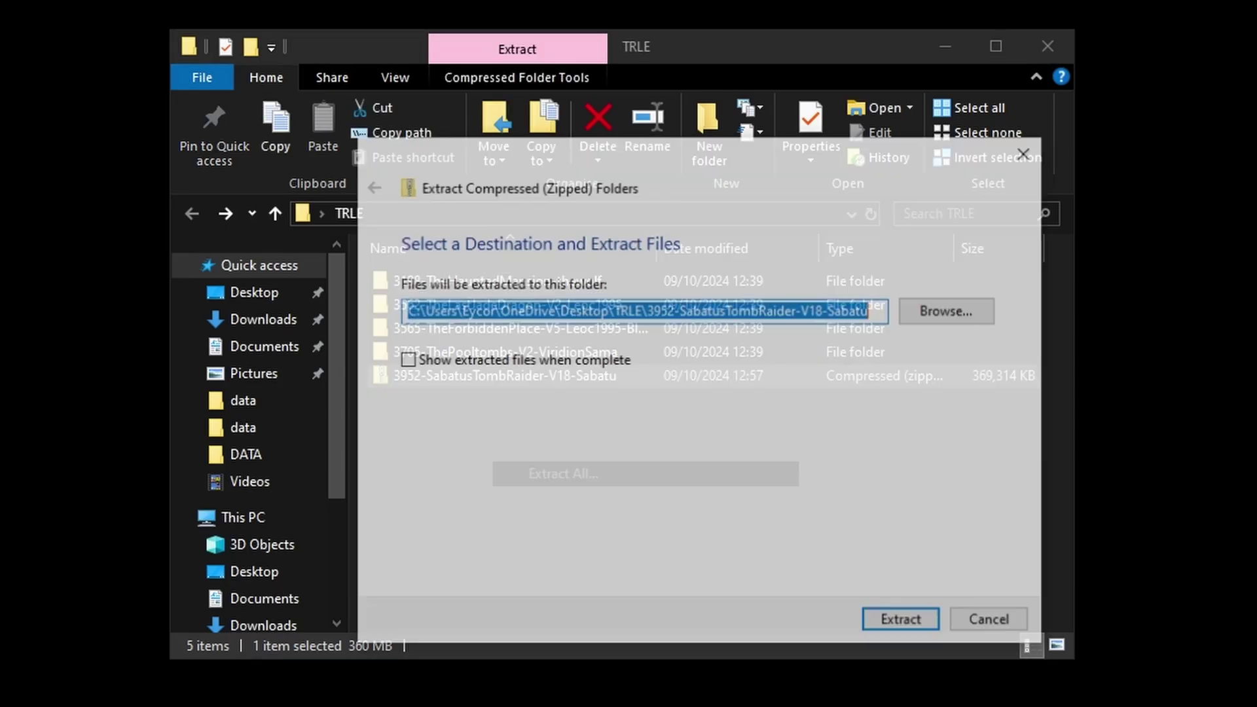
left_click(903, 622)
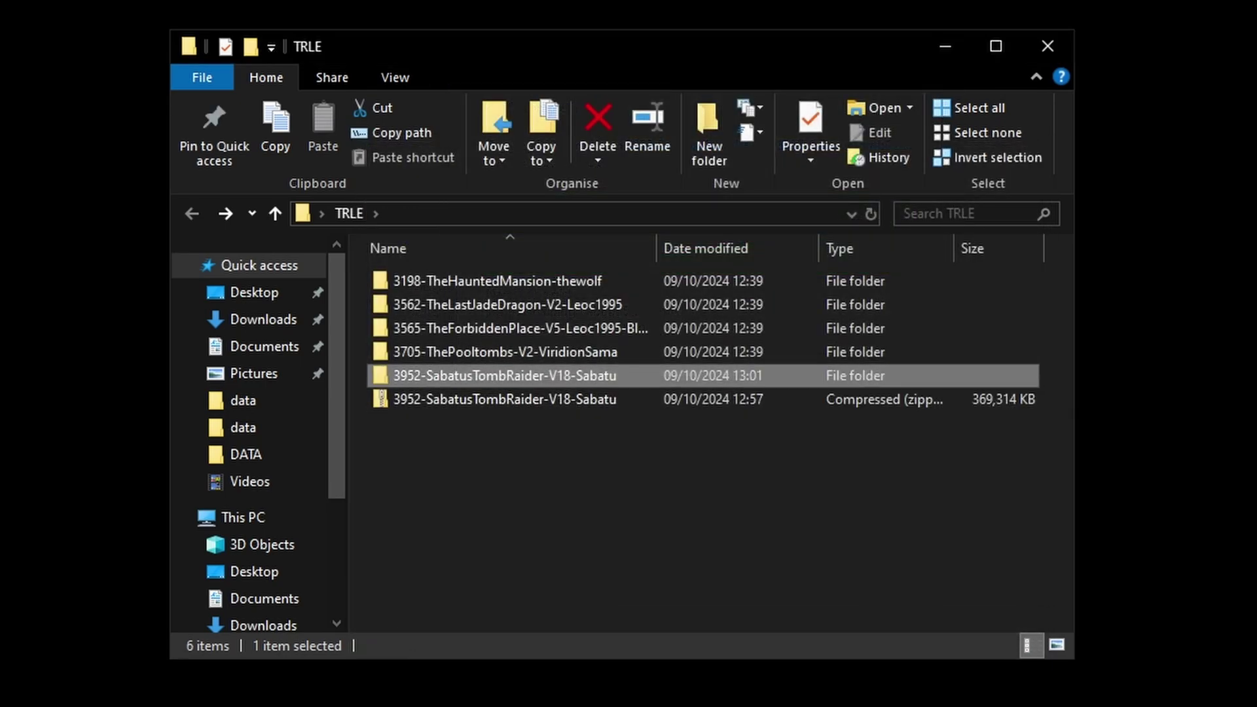
Open the extracted Sabatu'sTR1v18 folder, run the TR1X application and expand the SmartScreen details
key("Return")
double_click(432, 281)
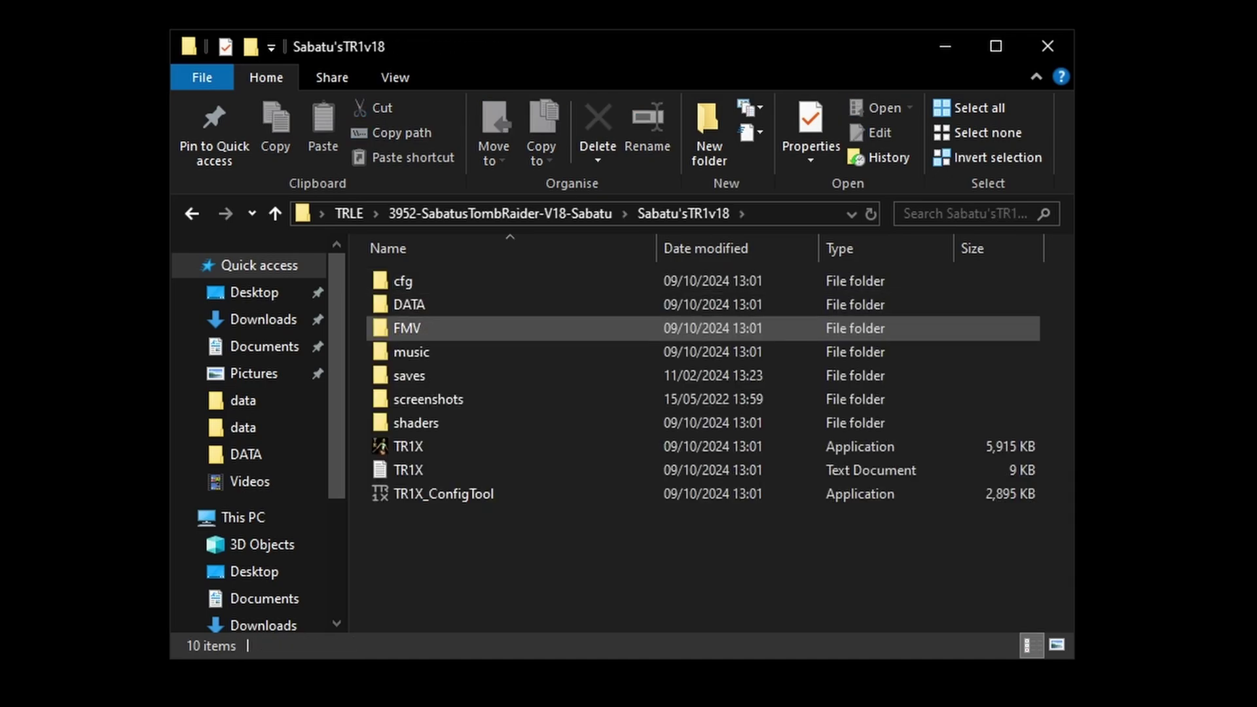
double_click(409, 445)
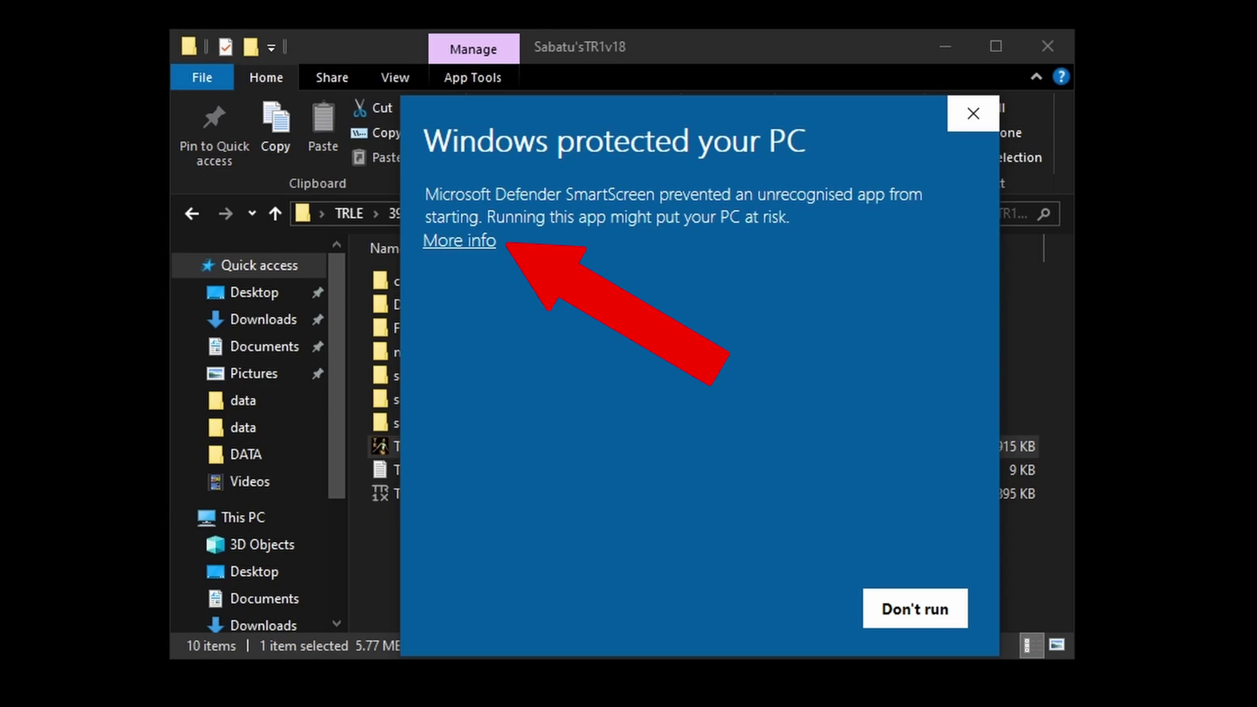
left_click(459, 240)
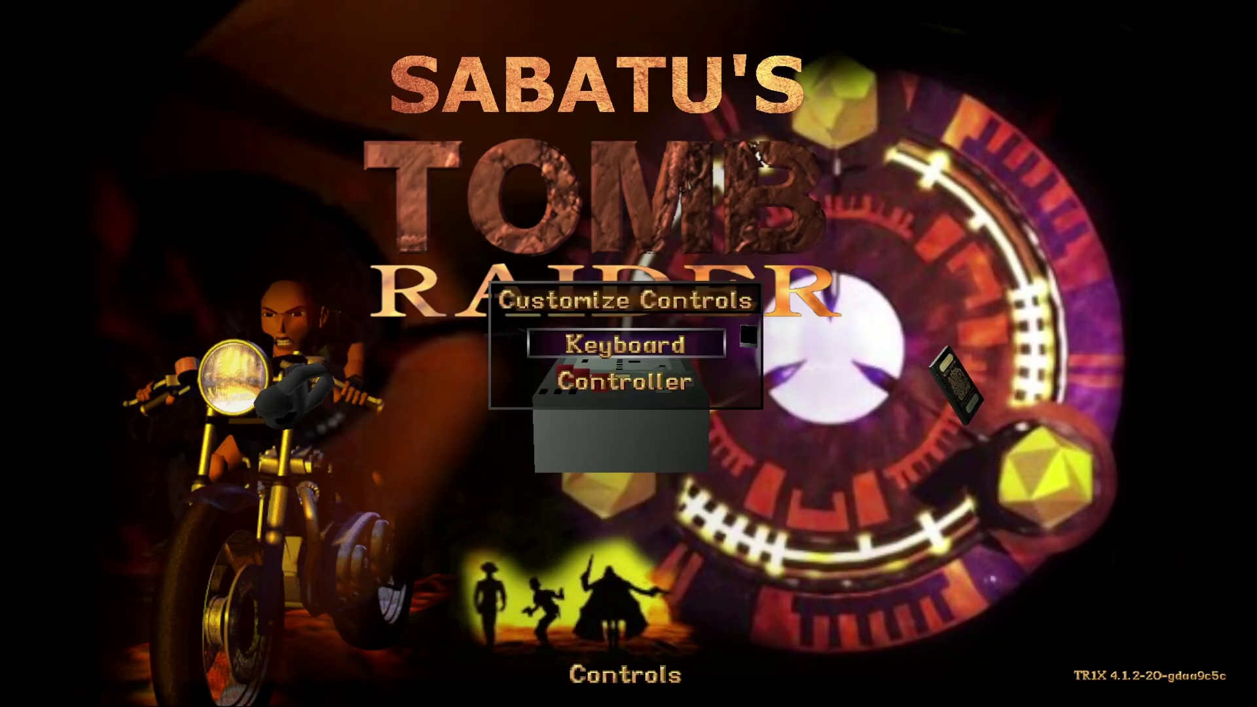
Open the controller customization in the game's controls and select Custom Scheme 1
key("Down")
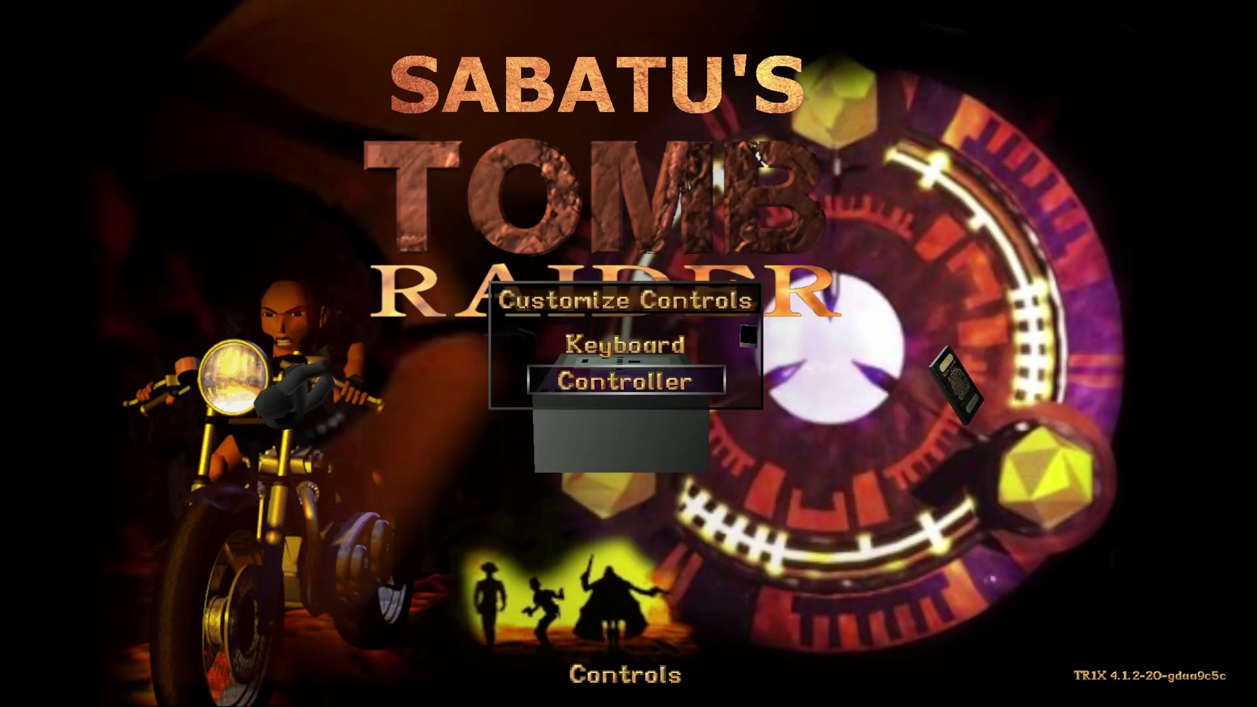
key("Up")
key("Down")
key("Return")
key("Right")
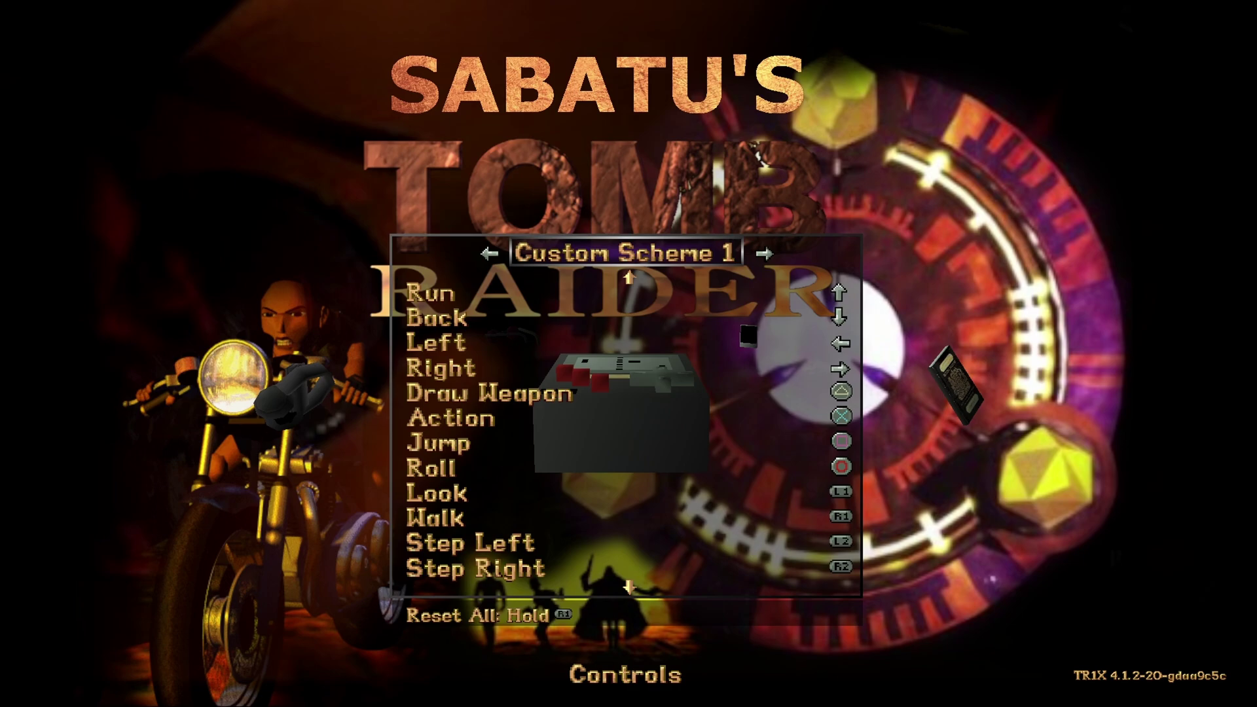
Leave the controller layout, open the keyboard controls and advance past the Default Keys scheme
key("Escape")
key("Up")
key("Return")
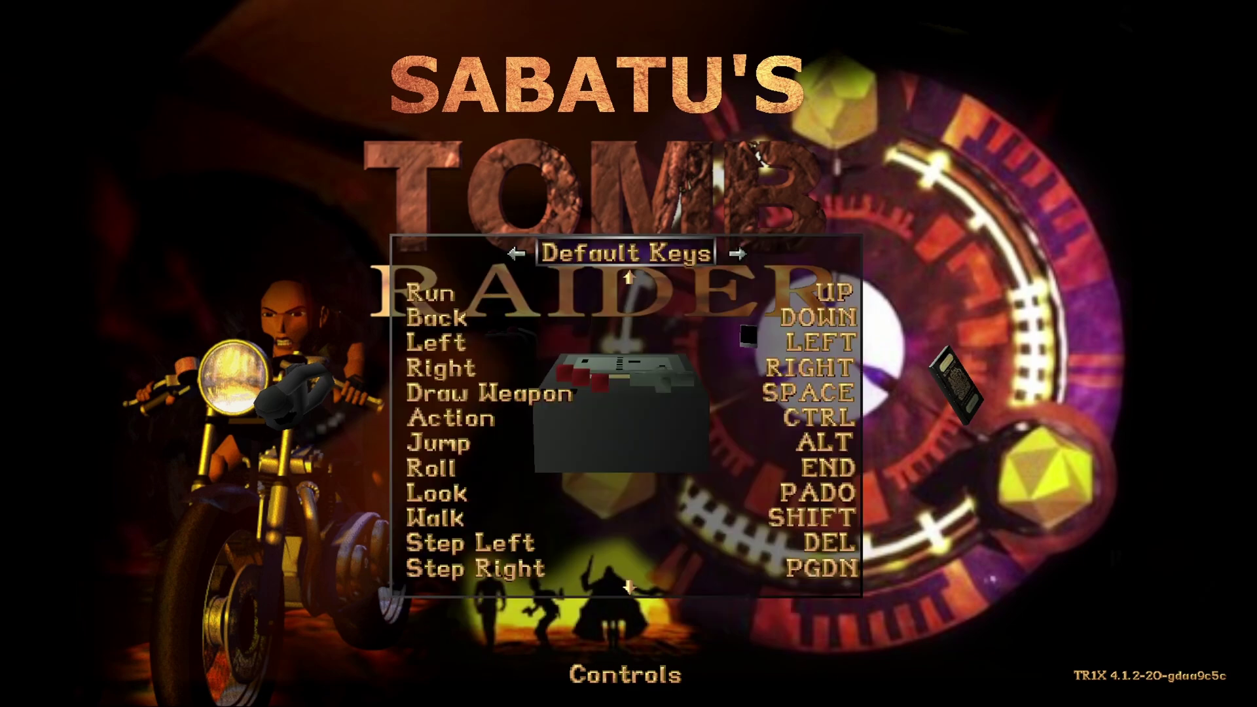
key("Right")
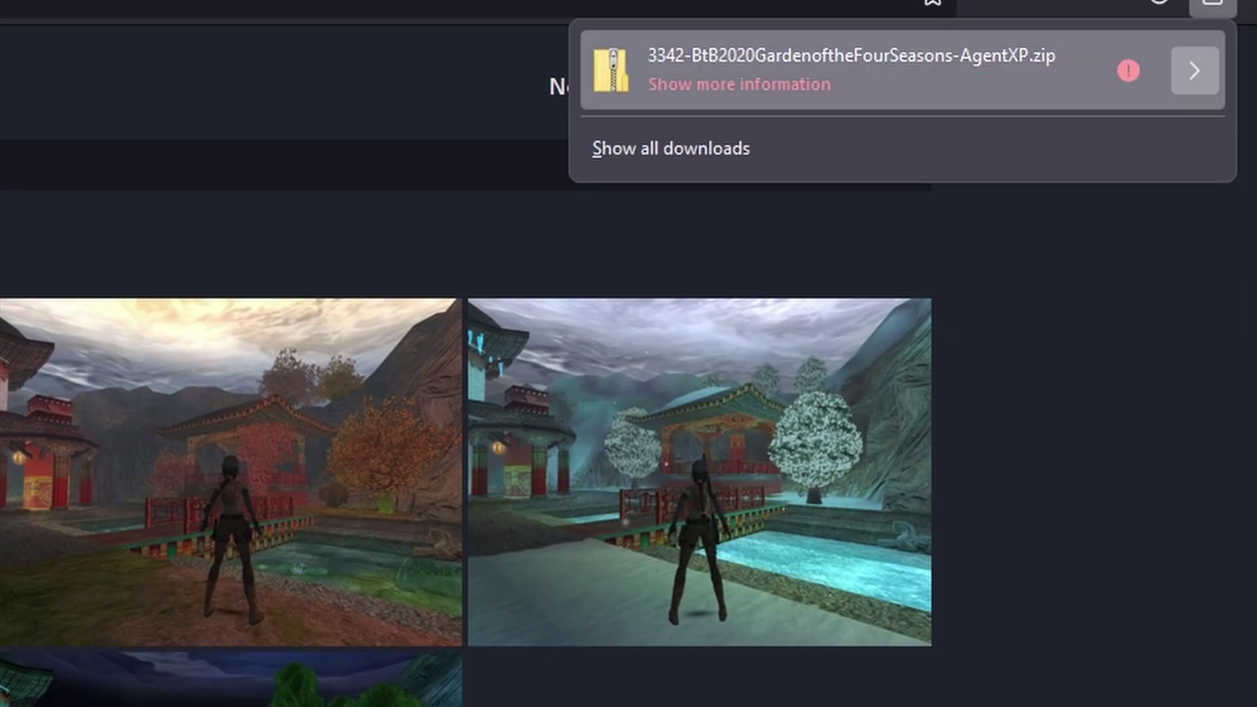
Open the details of the blocked 3342-BtB2020GardenoftheFourSeasons-AgentXP.zip download in the browser and allow it
left_click(1194, 70)
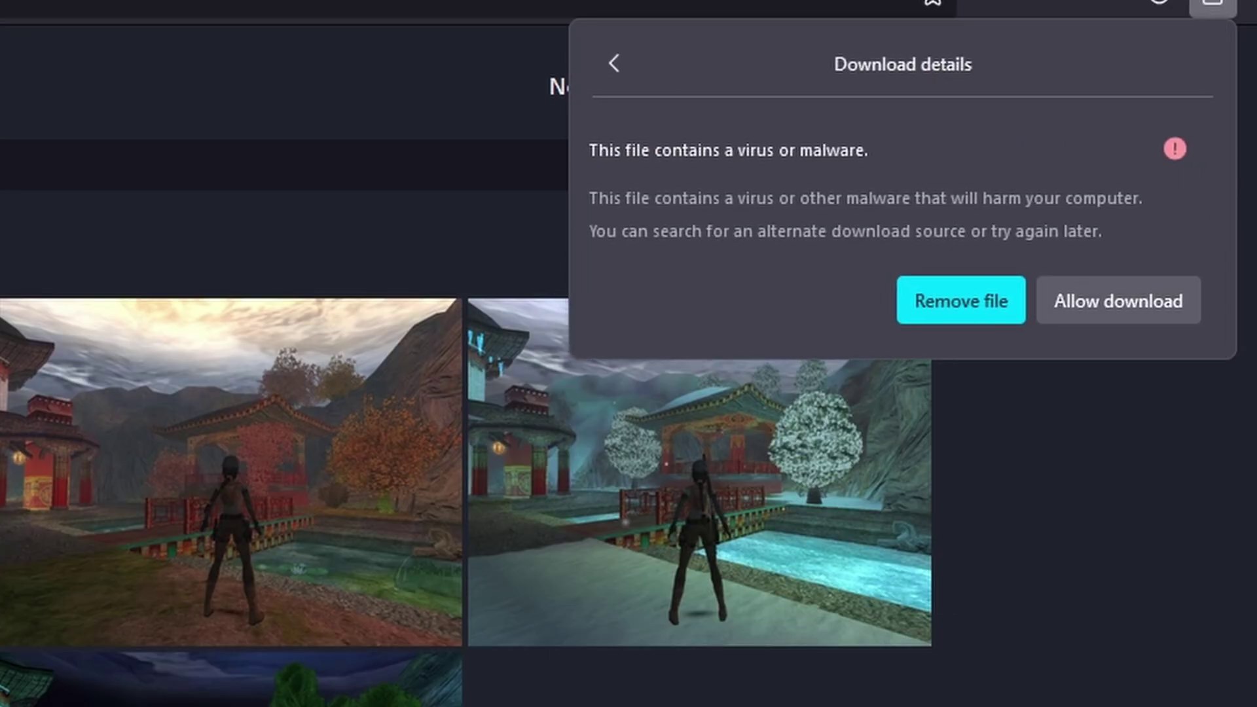
left_click(1118, 301)
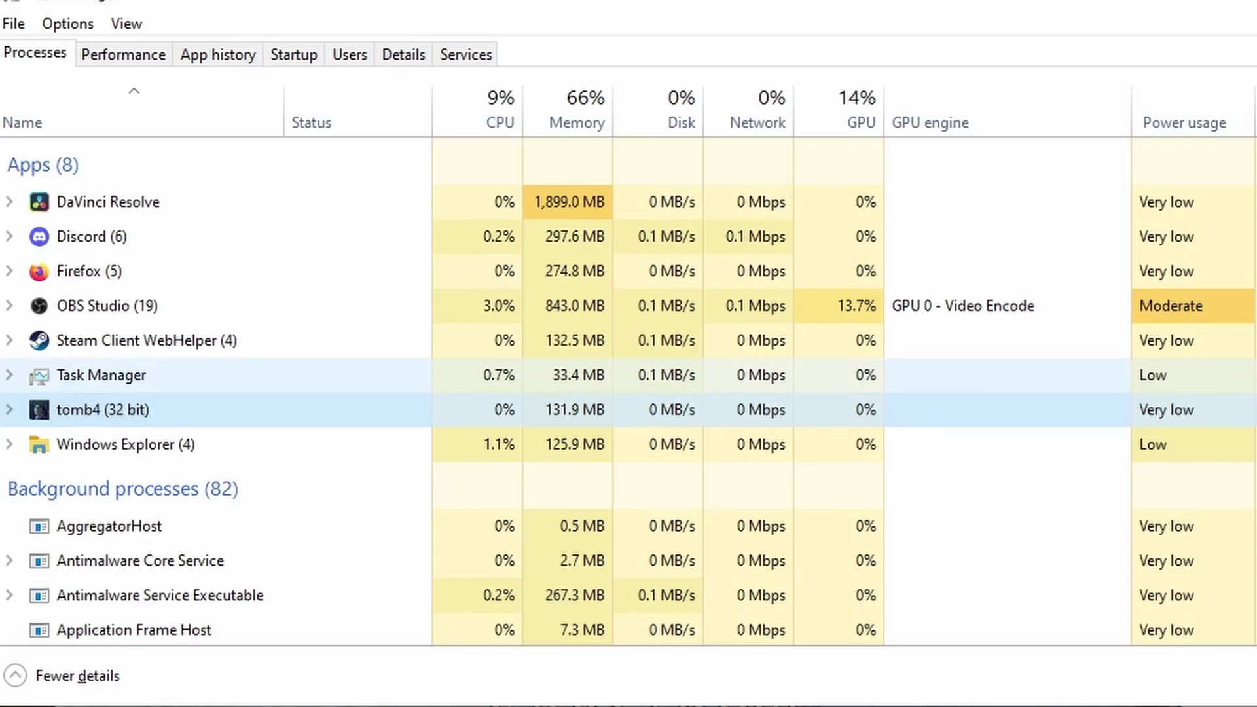
End the tomb4 (32 bit) task in Task Manager
right_click(148, 409)
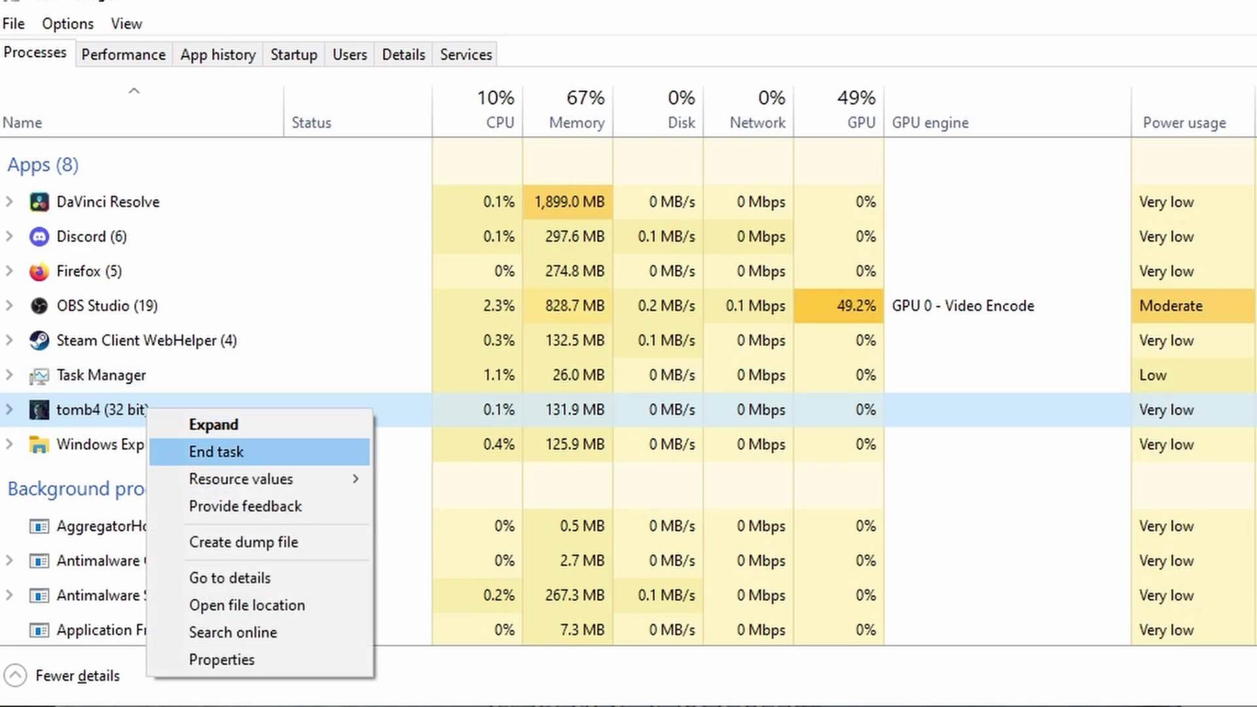
left_click(216, 452)
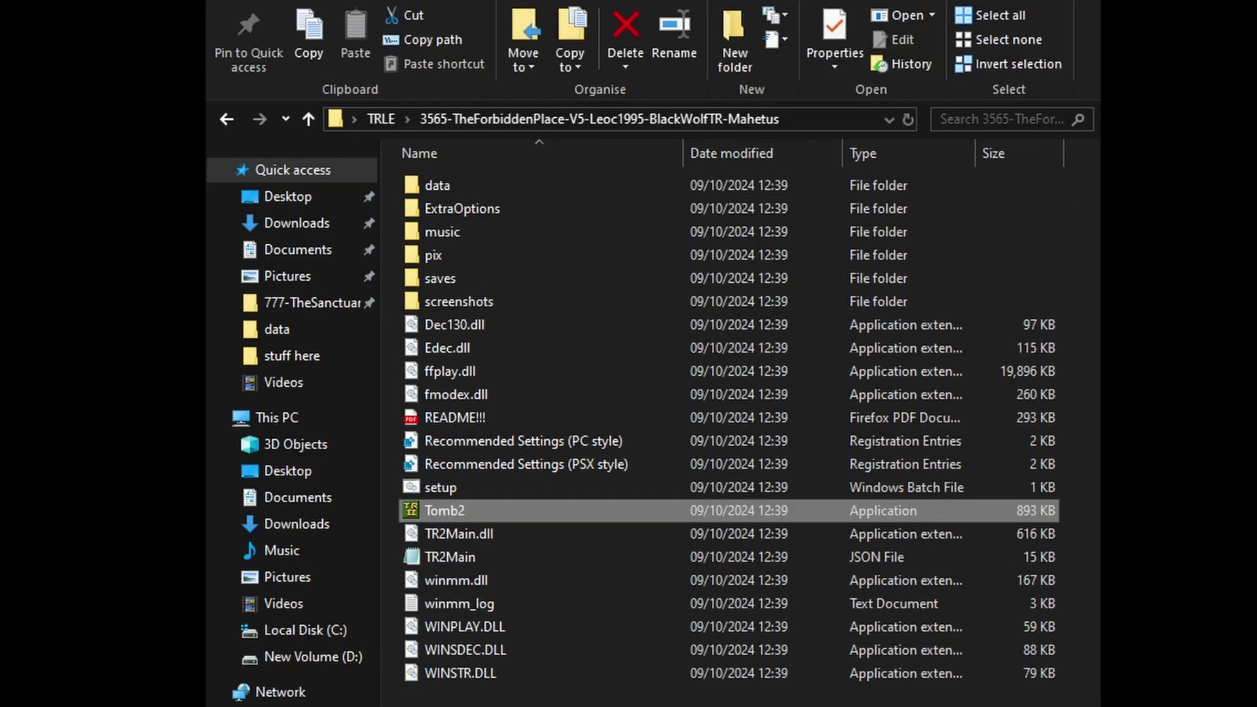
Create a shortcut to the Tomb2 application in the 3565-TheForbiddenPlace folder
right_click(538, 500)
left_click(634, 413)
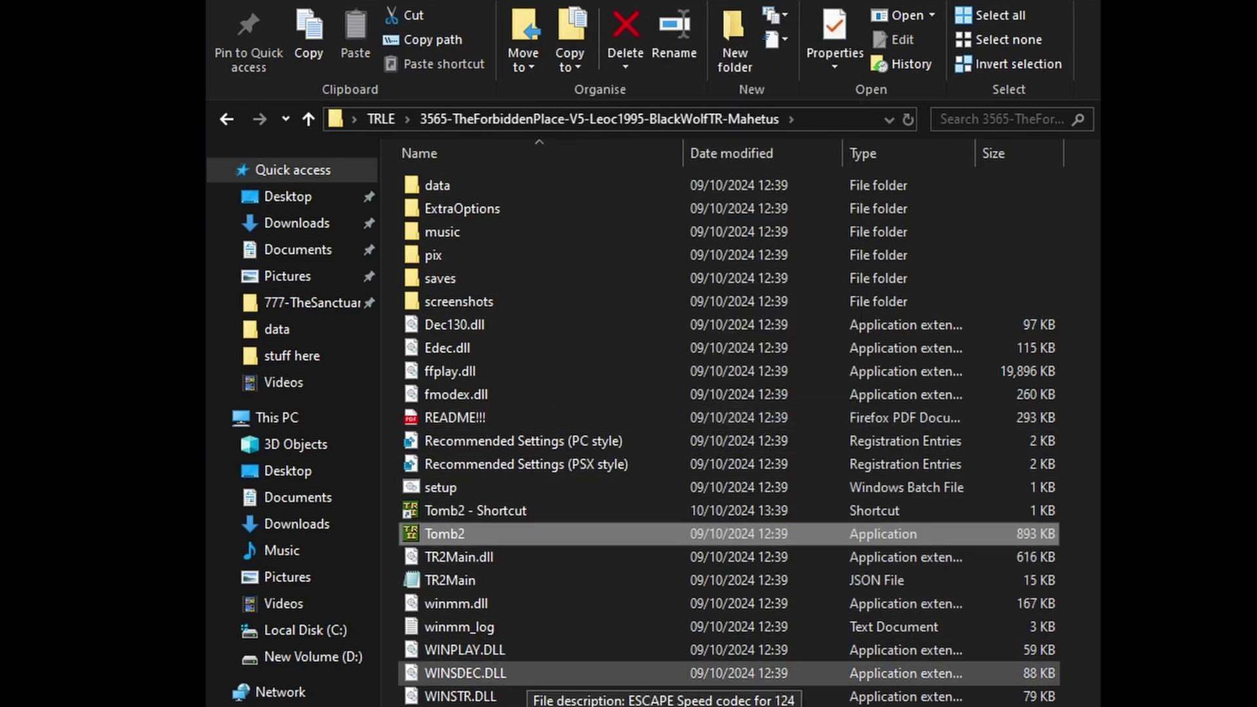
Append -setup to the target of the Tomb2 shortcut, save its properties and run the shortcut
right_click(544, 510)
left_click(577, 490)
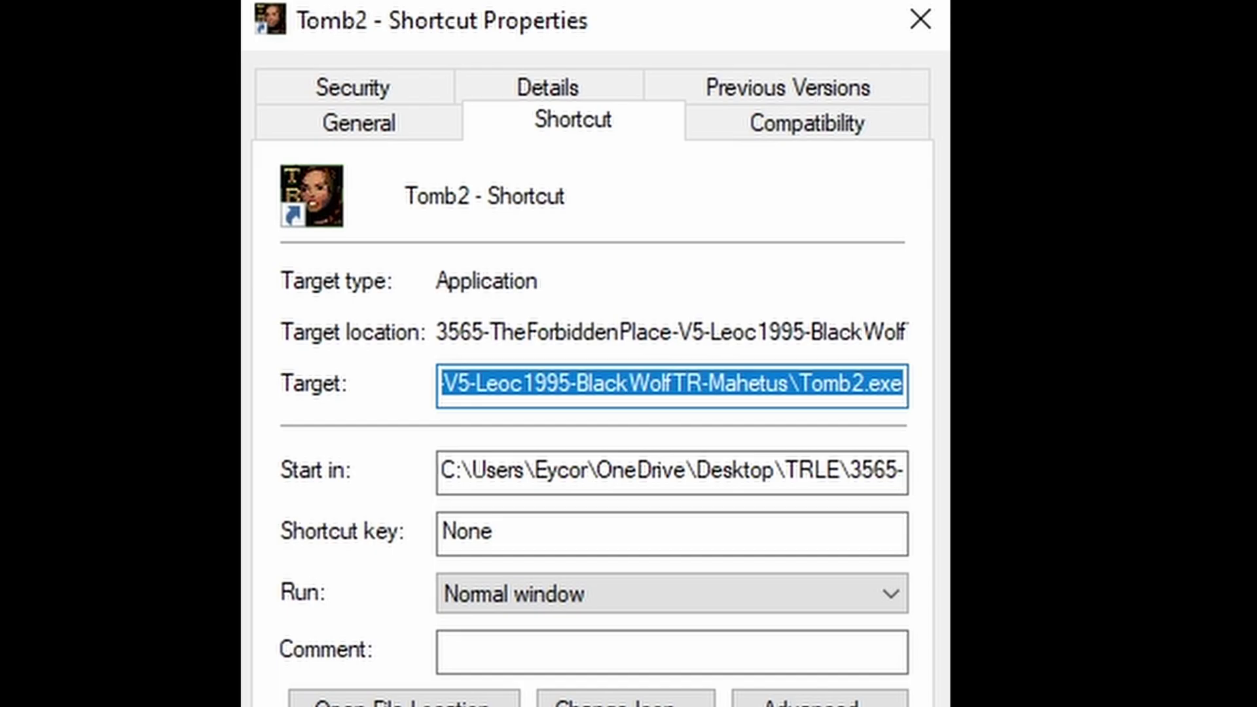
key("End")
type("-setup")
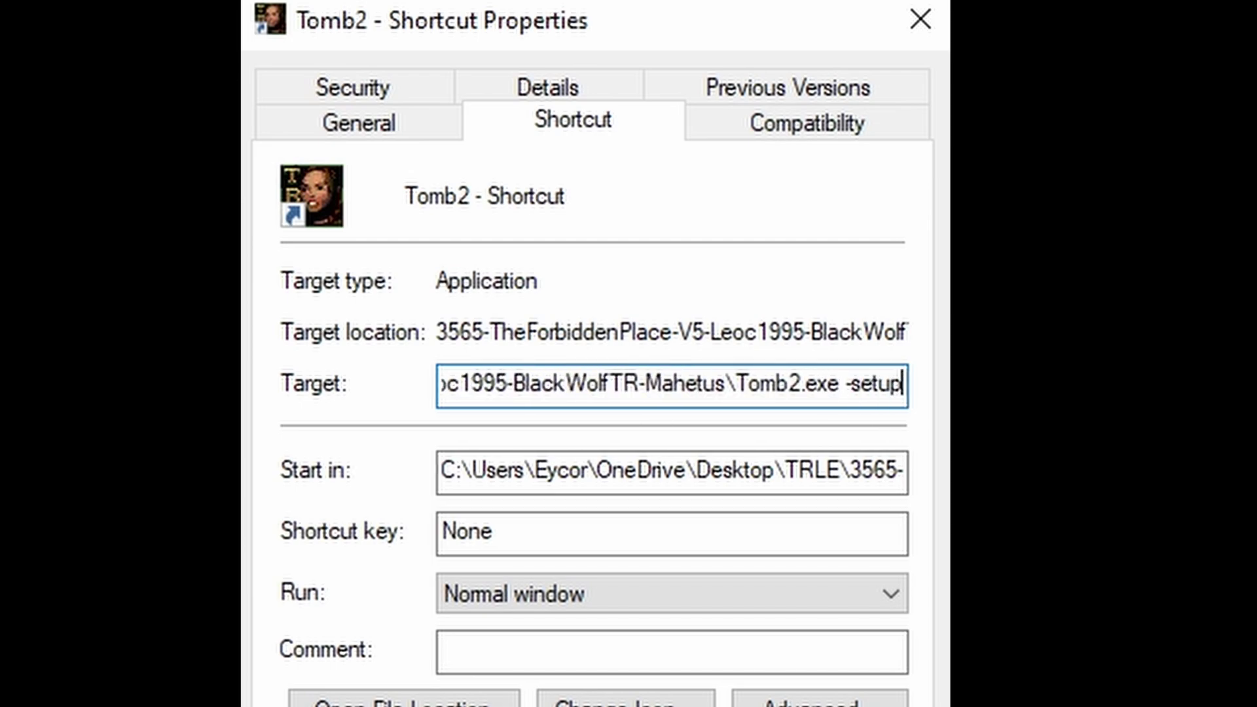
key("ctrl+a")
left_click(842, 472)
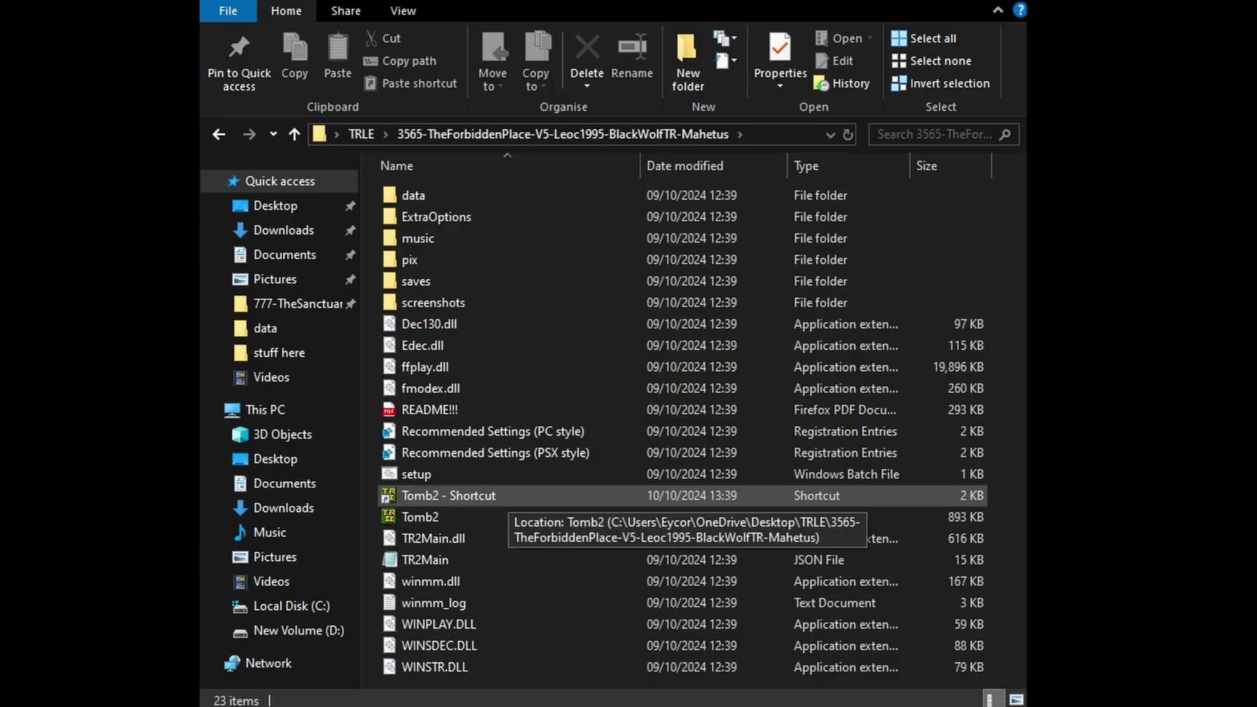
key("Return")
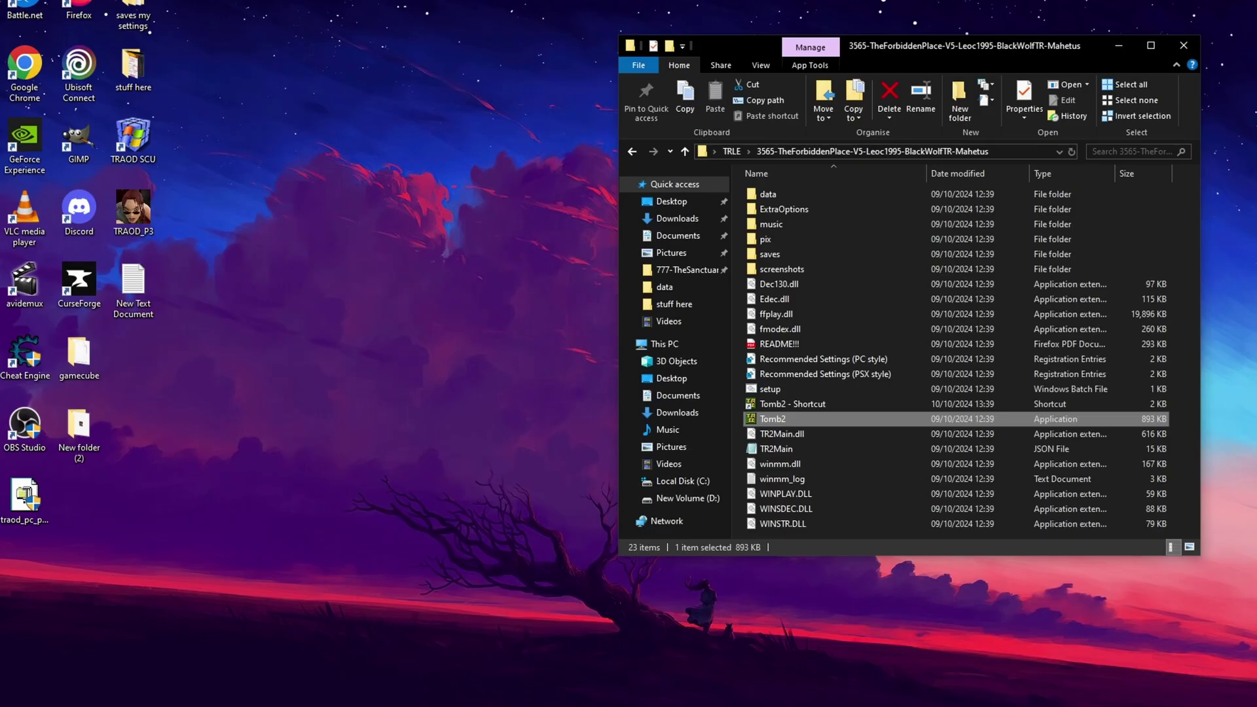
Launch the Tomb2 application and make its game window smaller
key("Return")
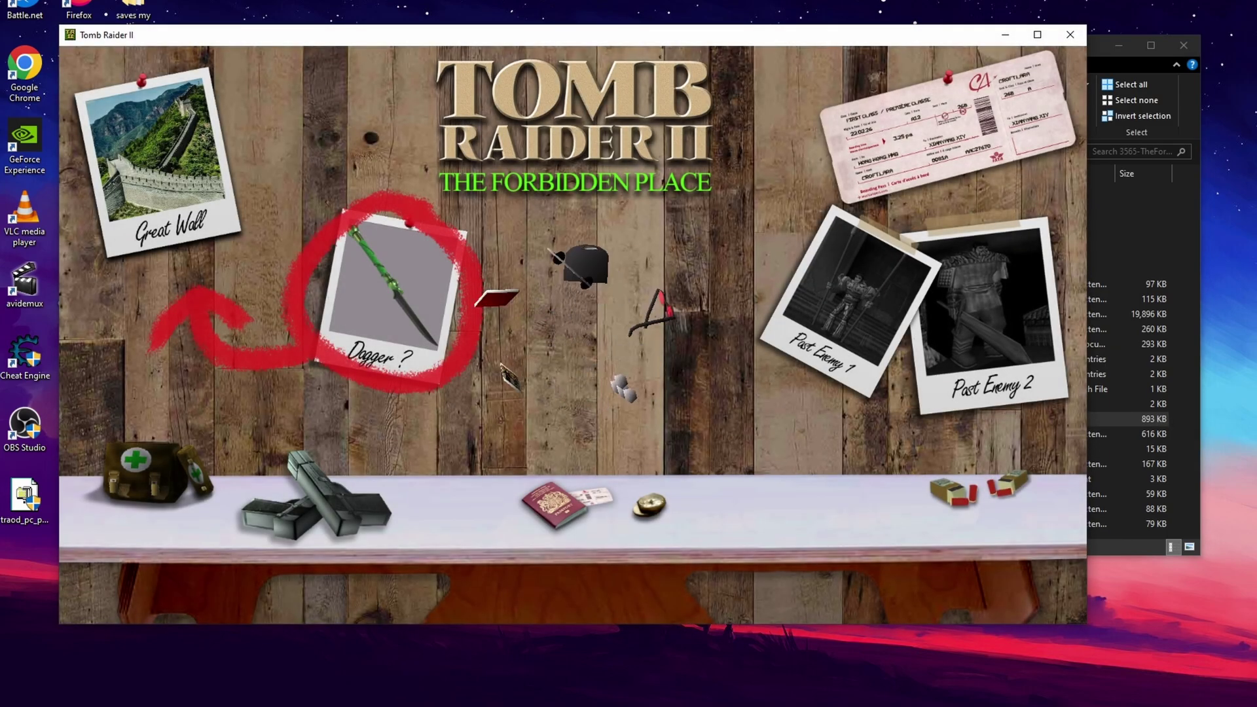
left_click_drag(1086, 622, 1071, 583)
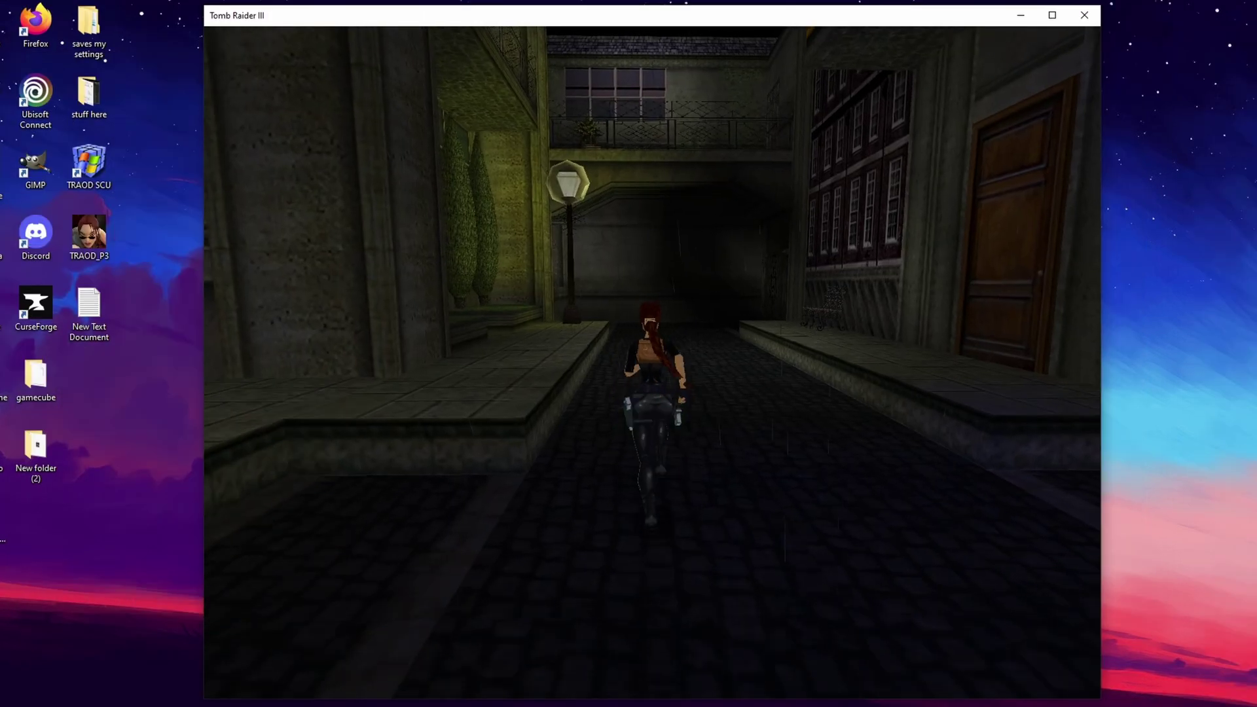
key("Up")
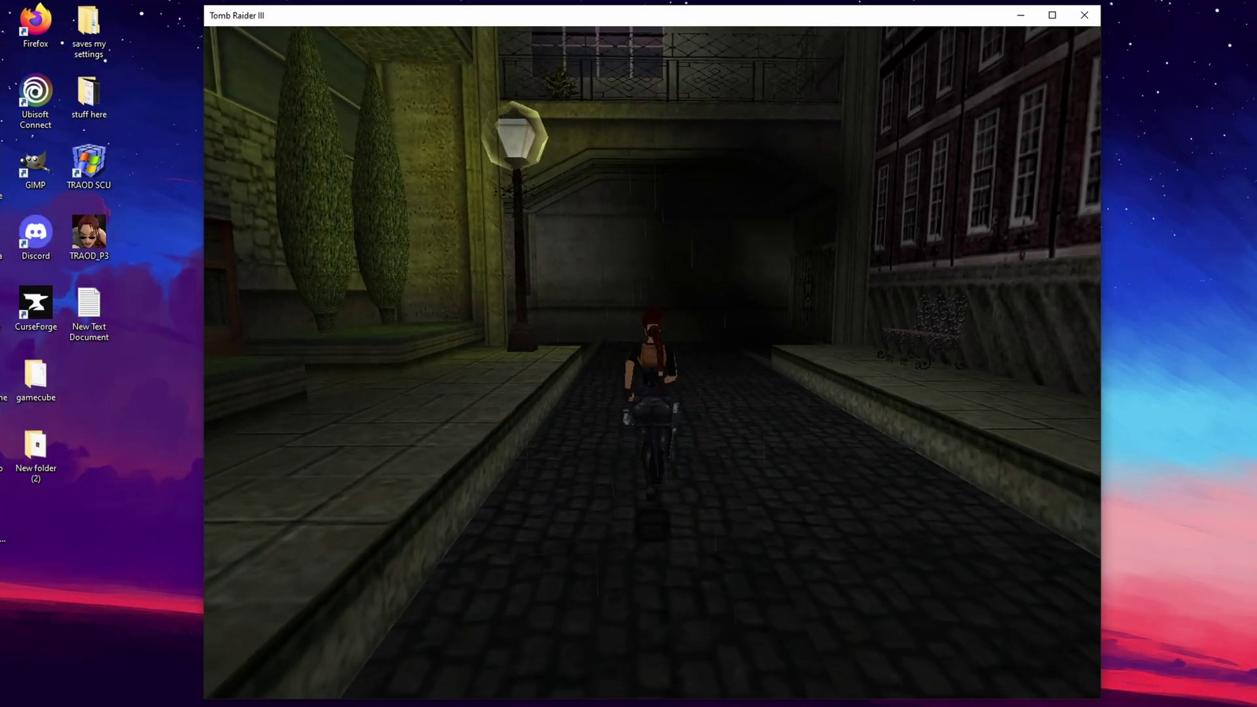
key("Up")
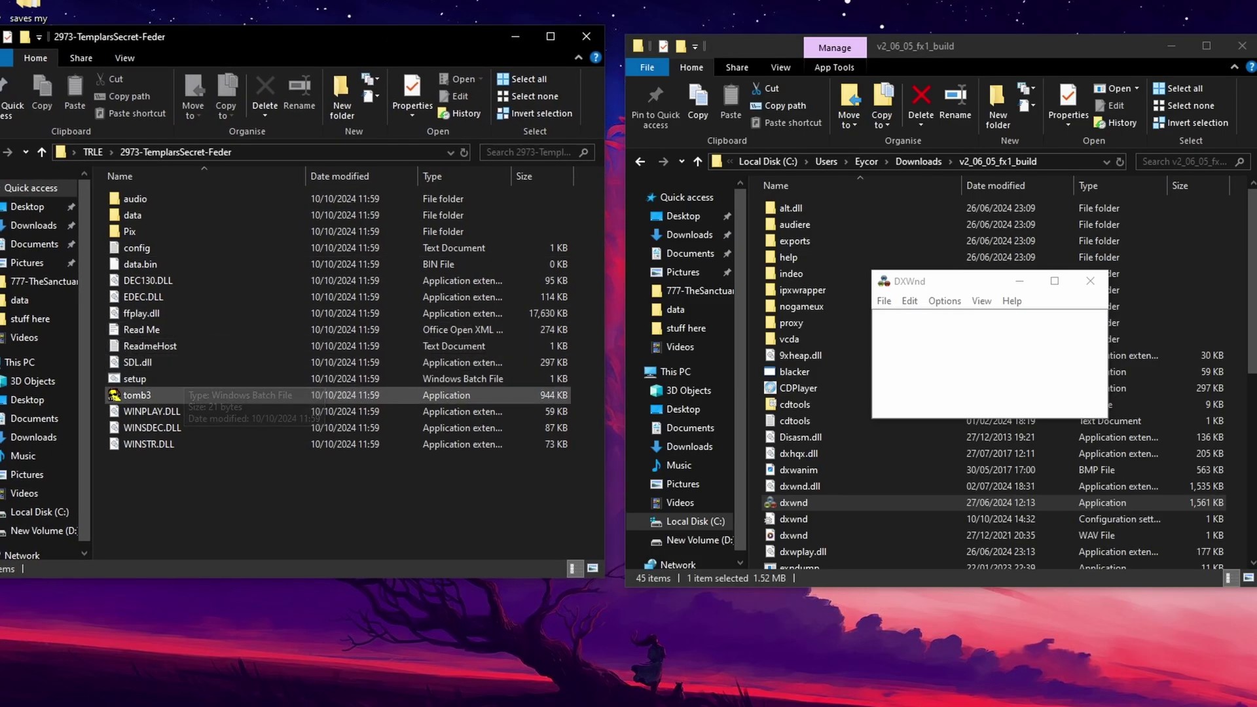
Launch tomb3 from the 2973-TemplarsSecret-Feder folder and open the game's Detail Options
left_click(137, 395)
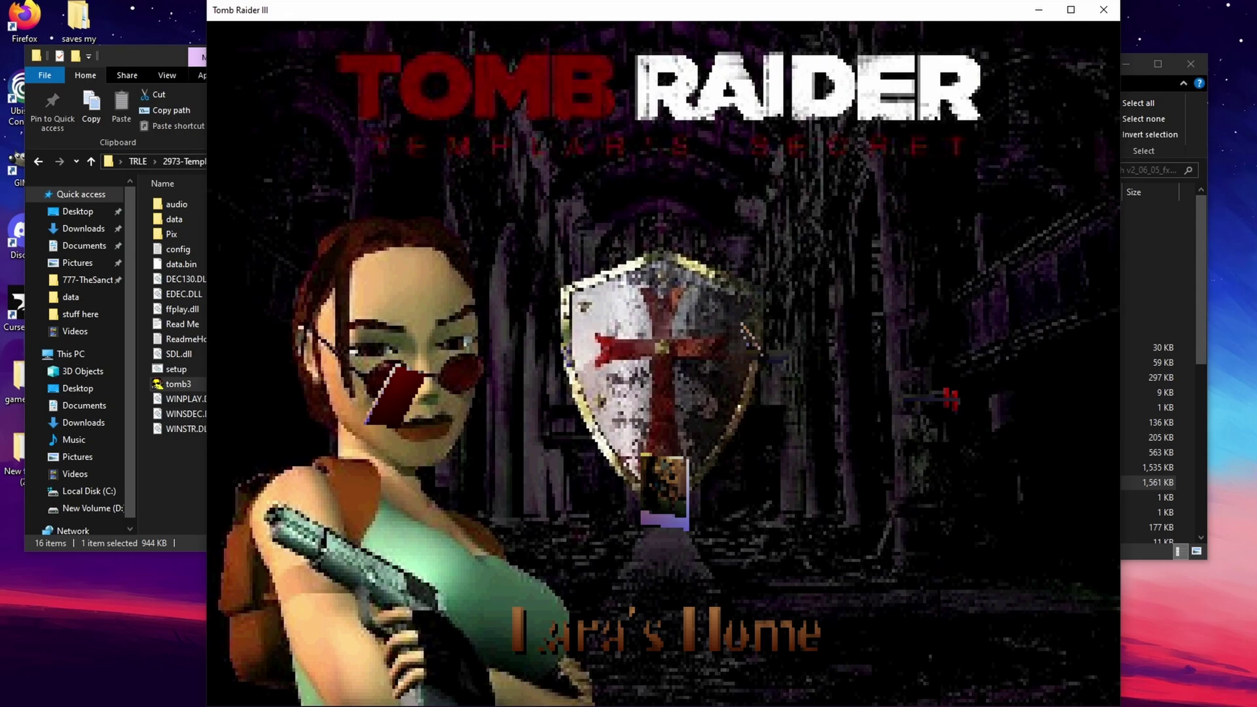
key("Right")
key("Return")
key("Right")
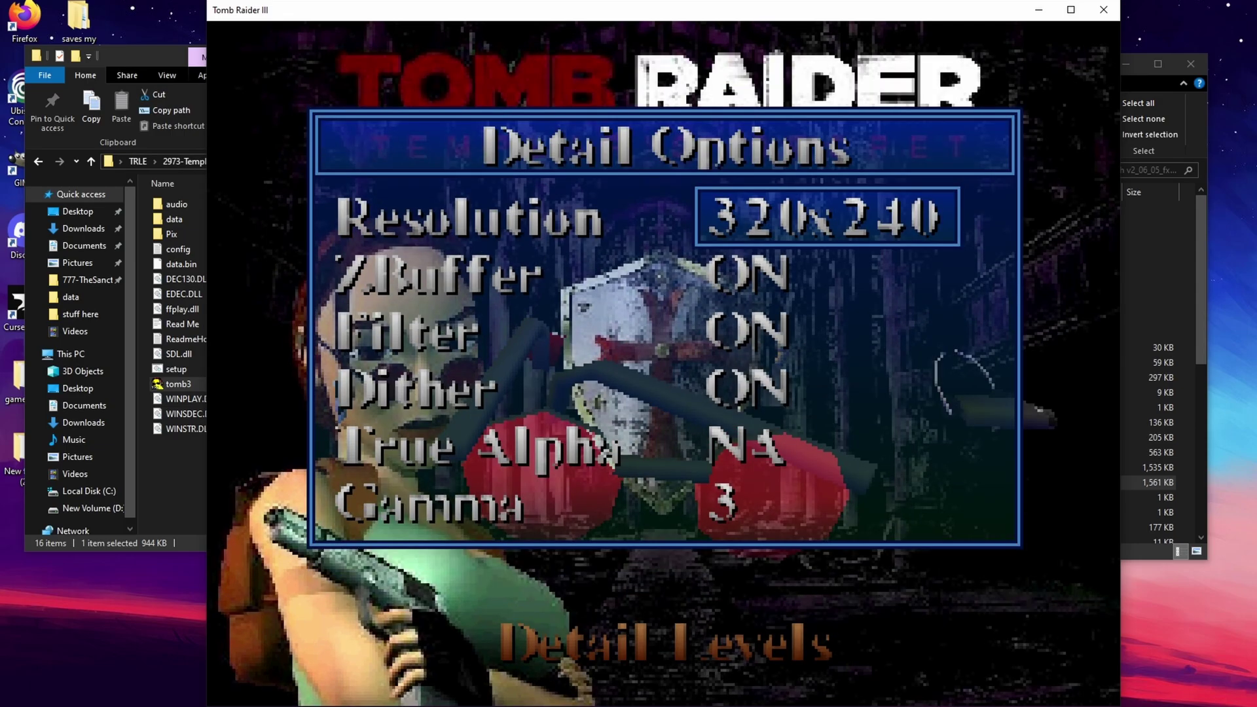
Step through the resolution values in the Detail Options and confirm the changes
key("Right")
key("Right")
key("Right")
key("Return")
key("Right")
key("Return")
key("Right")
key("Return")
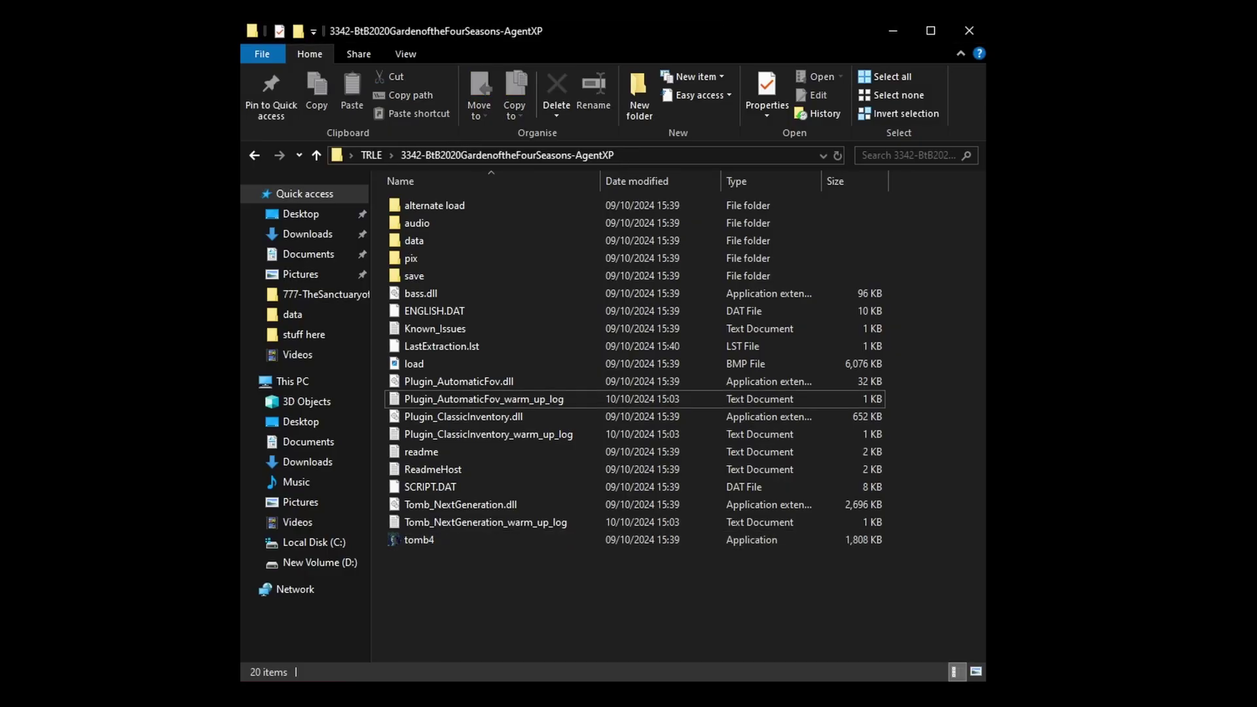
Run the tomb4 application from the 3342-BtB2020GardenoftheFourSeasons-AgentXP folder
double_click(419, 540)
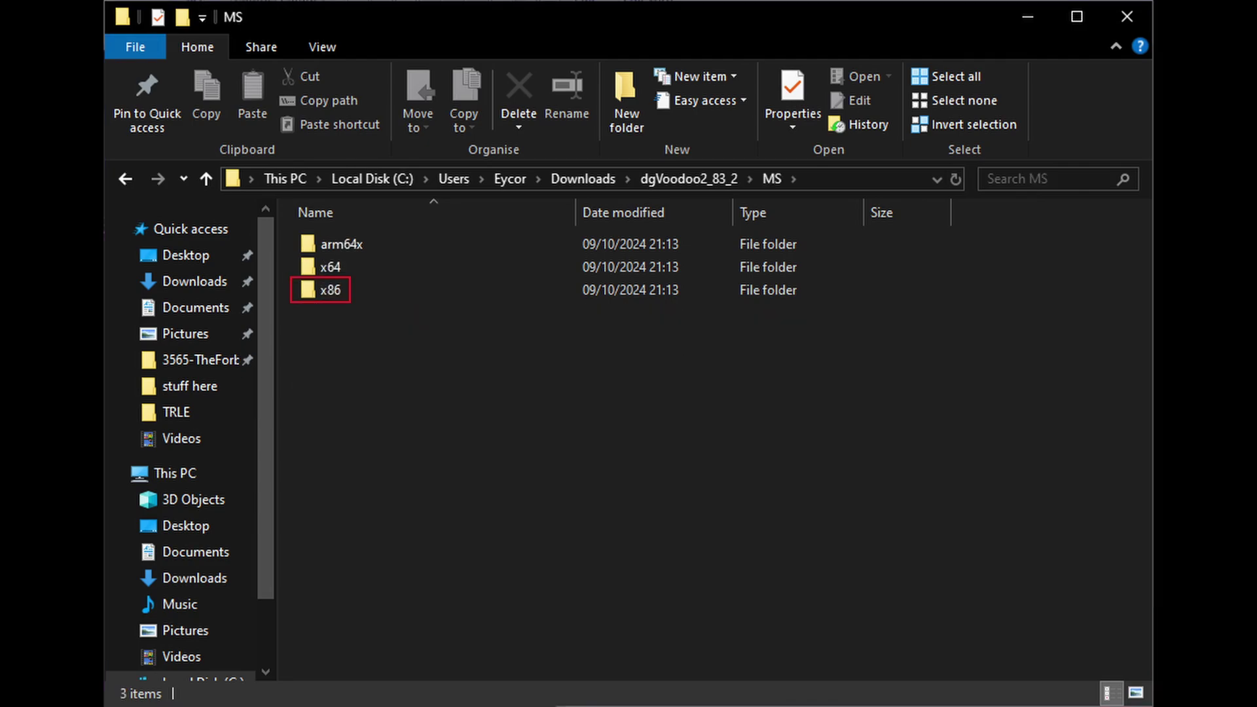
Copy D3D8.dll, D3D9.dll, D3DImm.dll and DDraw.dll from dgVoodoo's MS x86 folder into the 777-TheSanctuaryofWaterIceandFire-Piega folder
left_click_drag(313, 281, 162, 157)
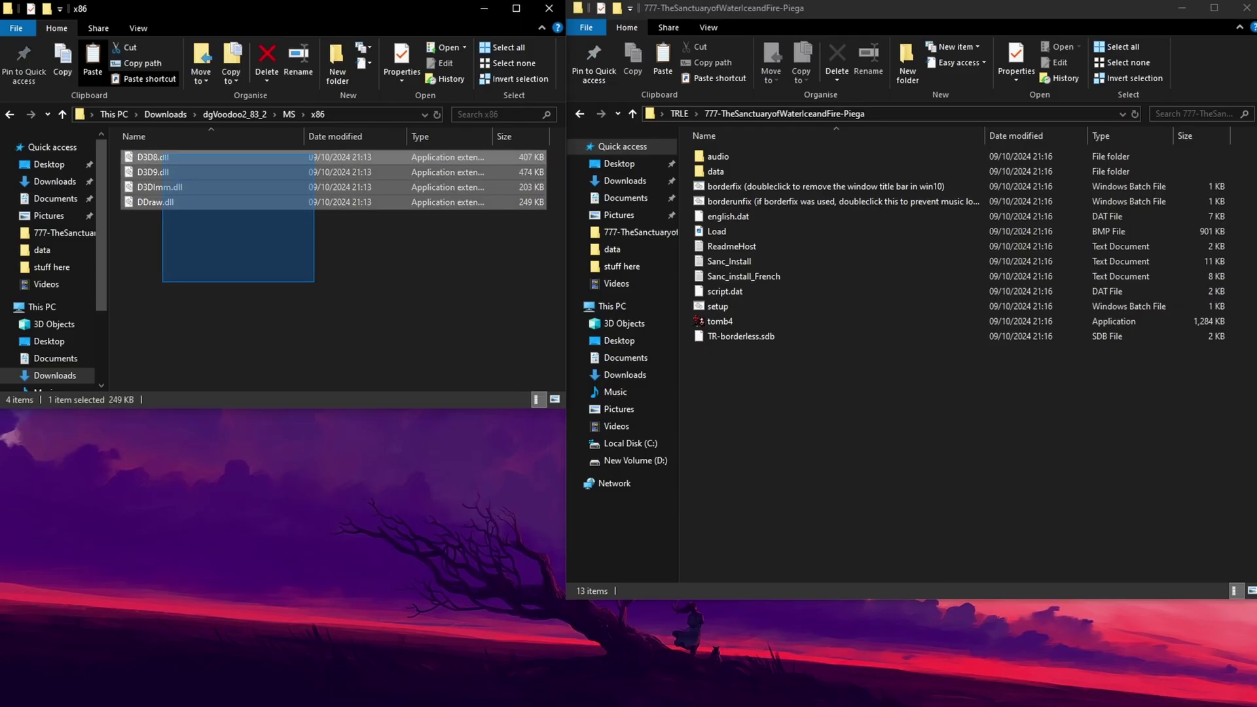
right_click(164, 157)
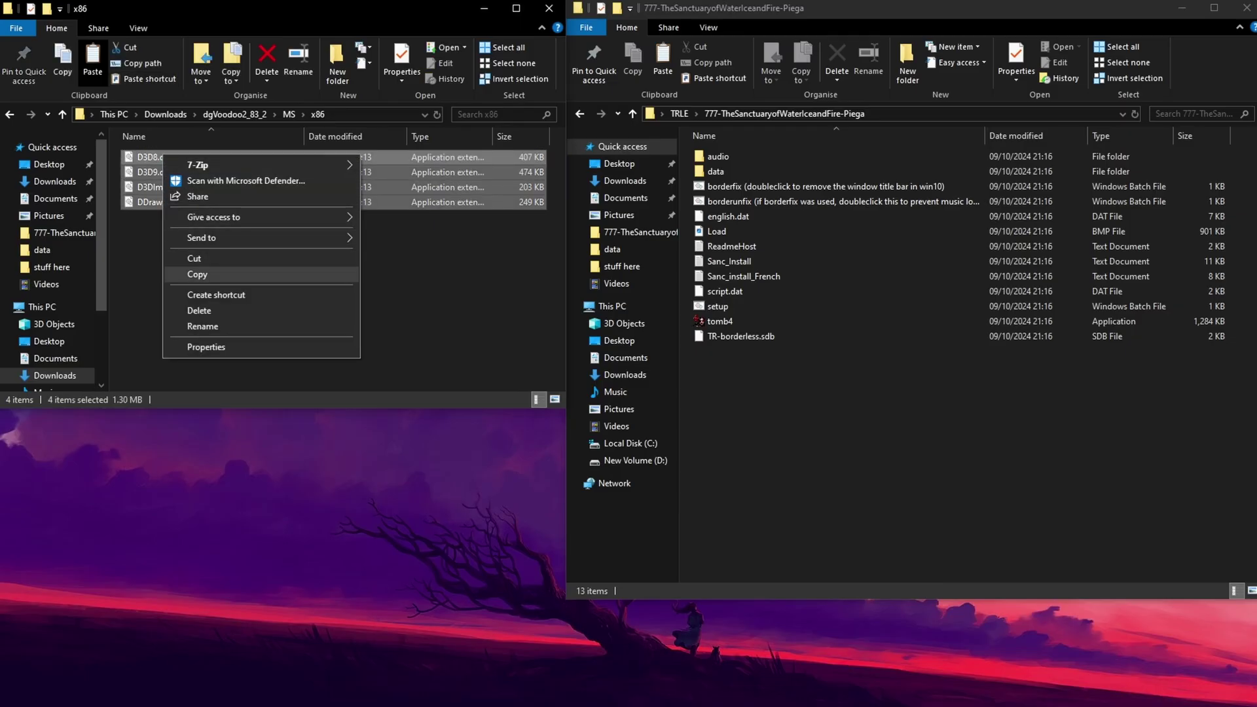
left_click(196, 275)
right_click(762, 383)
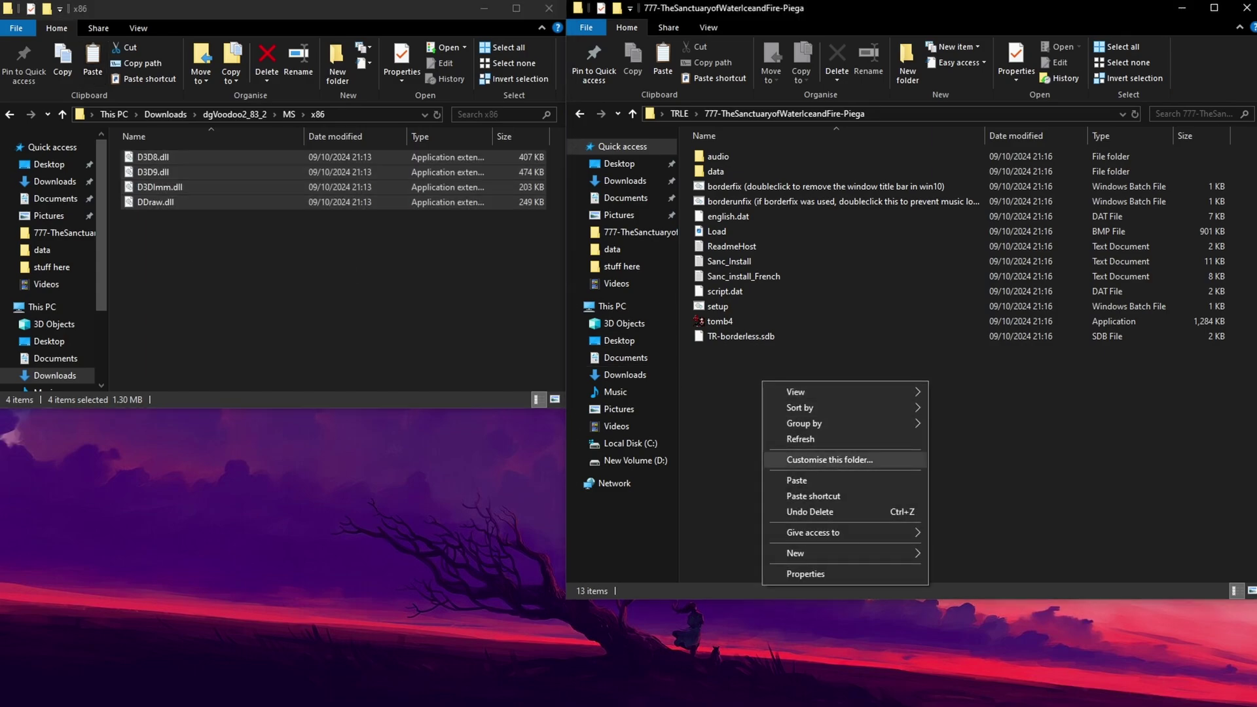
left_click(797, 480)
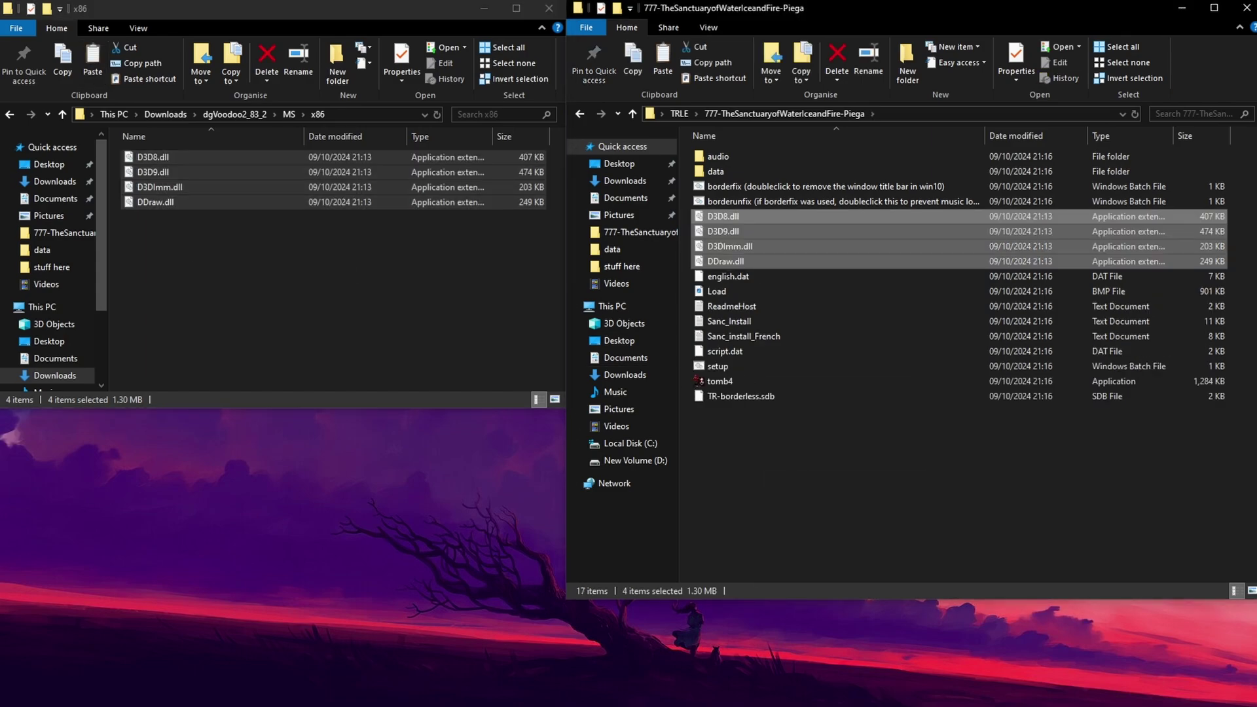